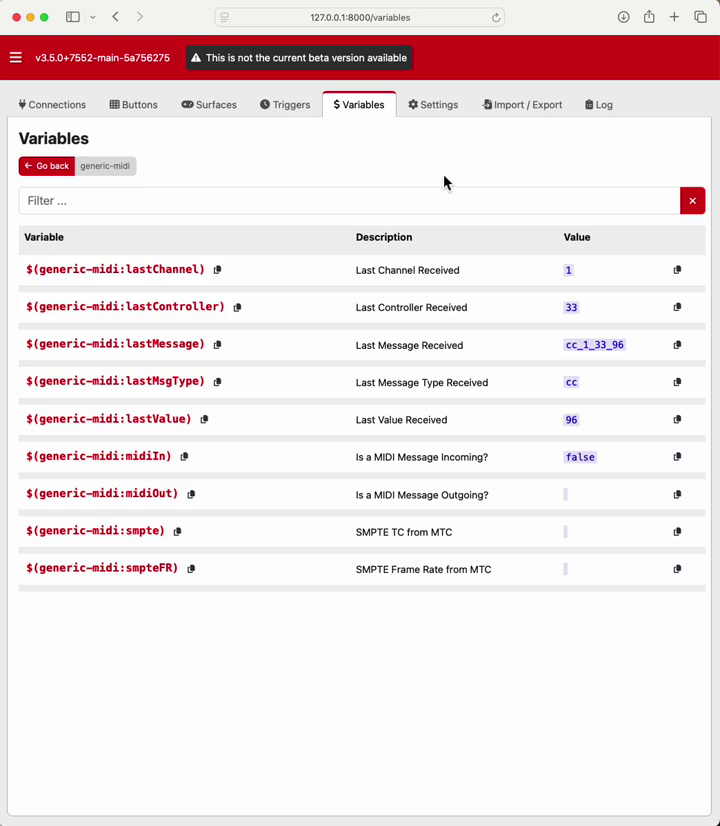
Set both MIDI In and MIDI Out of the generic-midi connection to IAC Driver Bus 1 and save the configuration
click(60, 110)
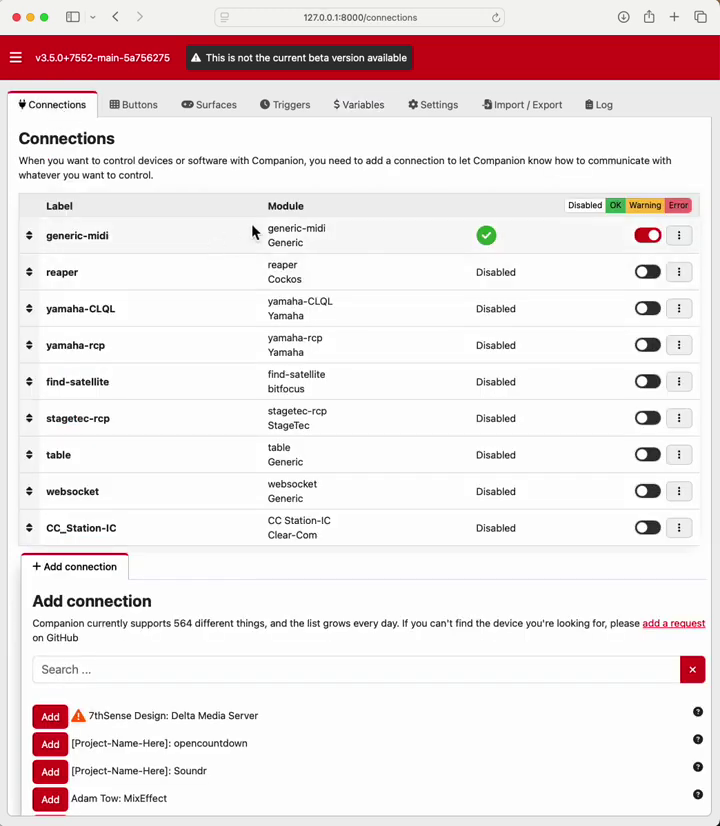
click(308, 242)
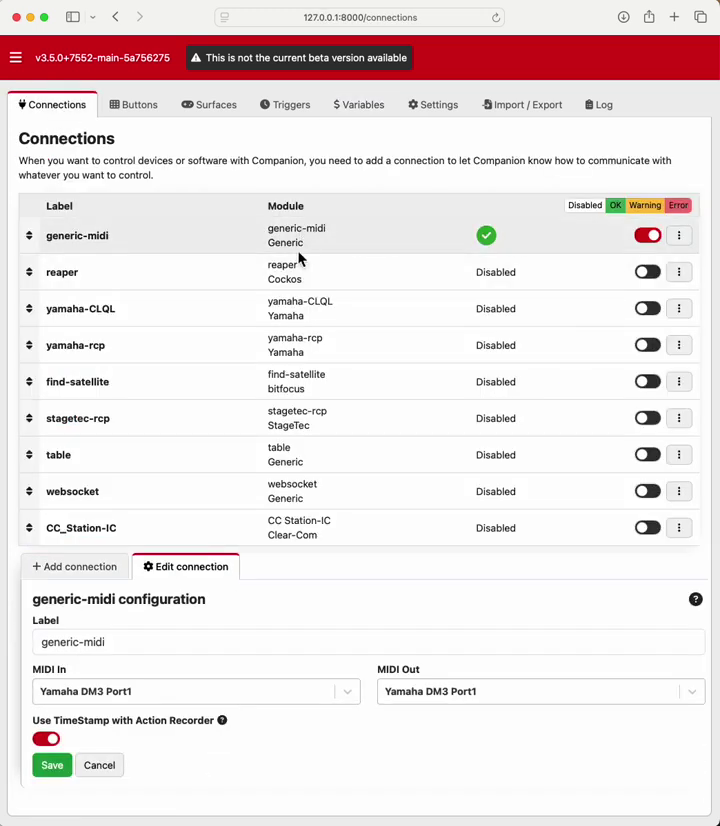
click(345, 693)
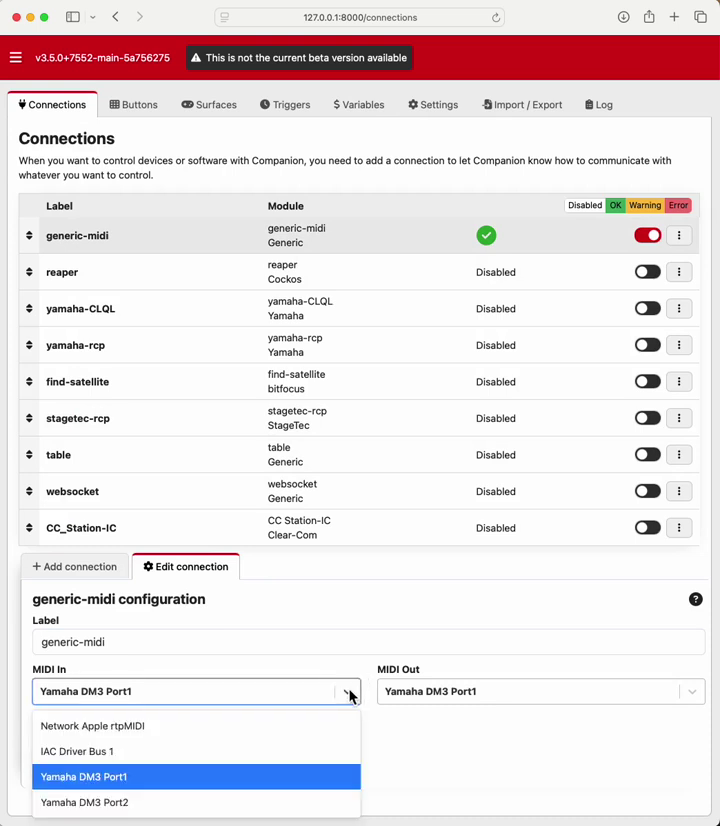
click(260, 752)
click(610, 695)
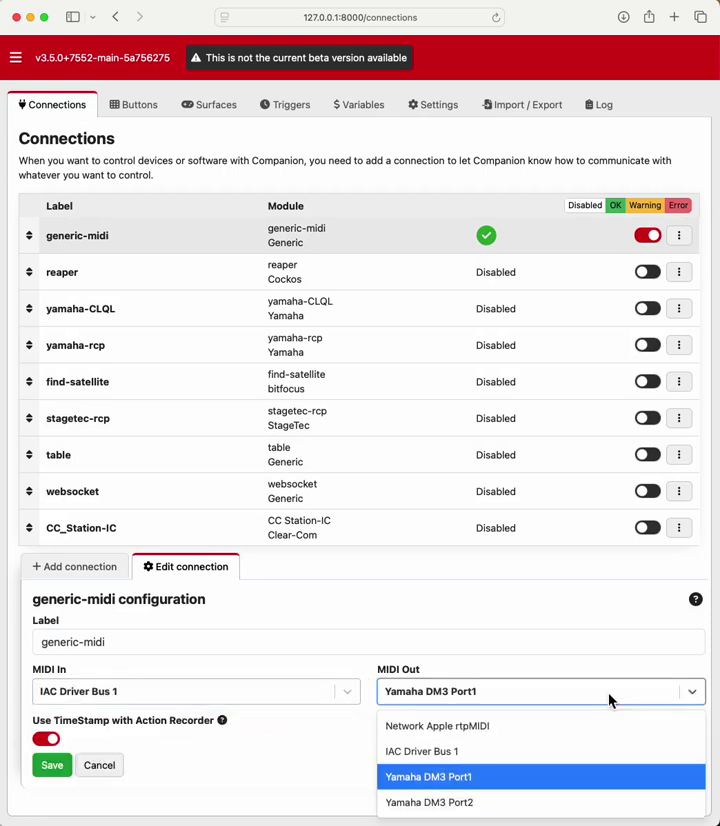
click(584, 748)
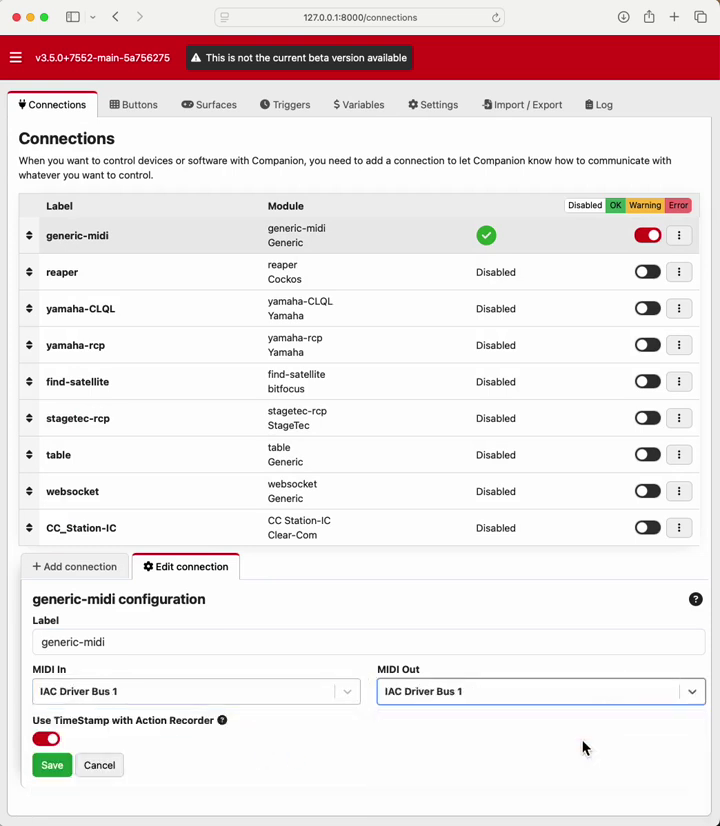
click(62, 767)
With the generic-midi variables on display, run "sendmidi --" in Terminal and choose the output device with "dev iac"
click(142, 108)
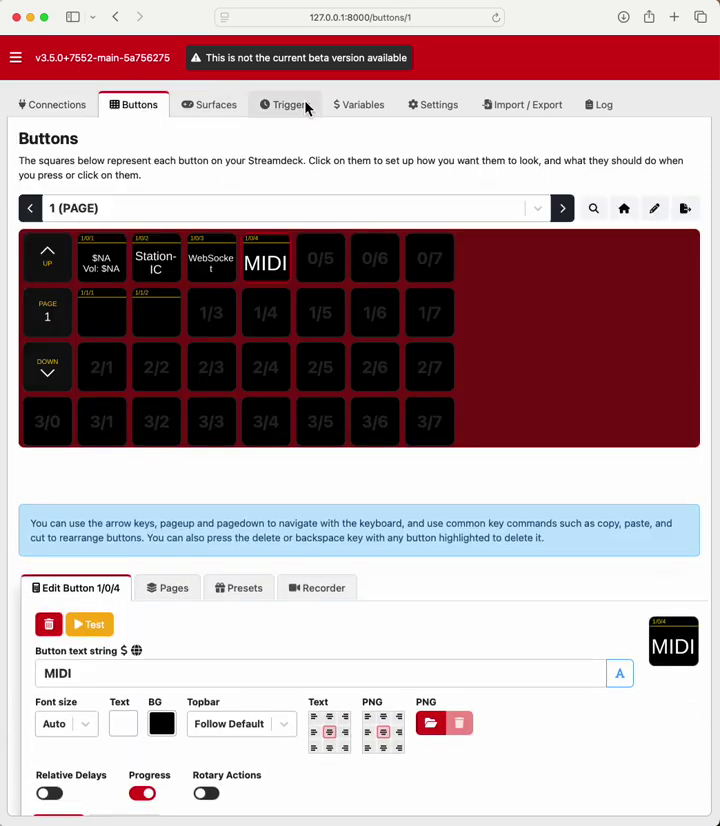
click(356, 110)
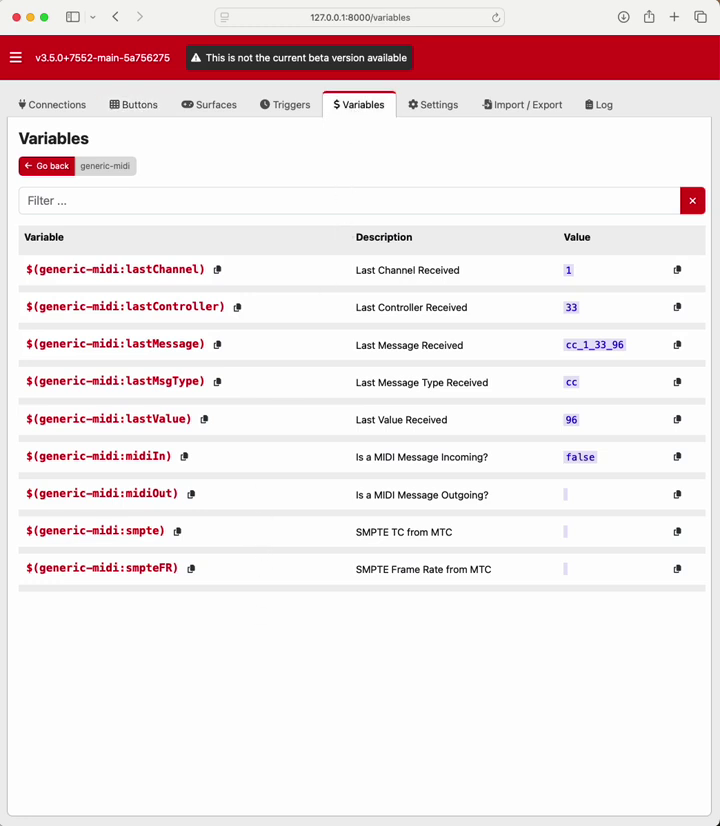
key(super+space)
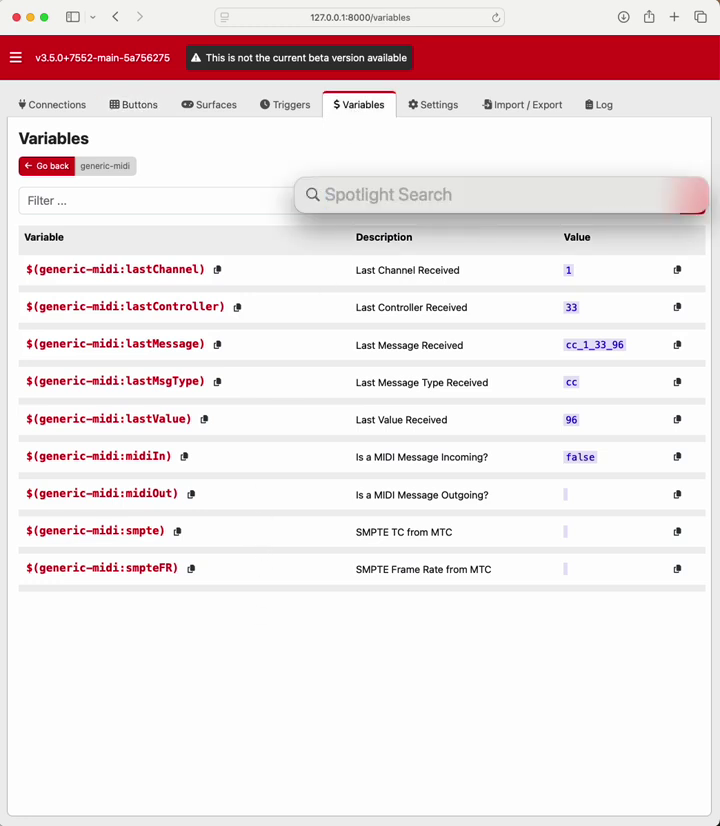
text(ter)
key(Return)
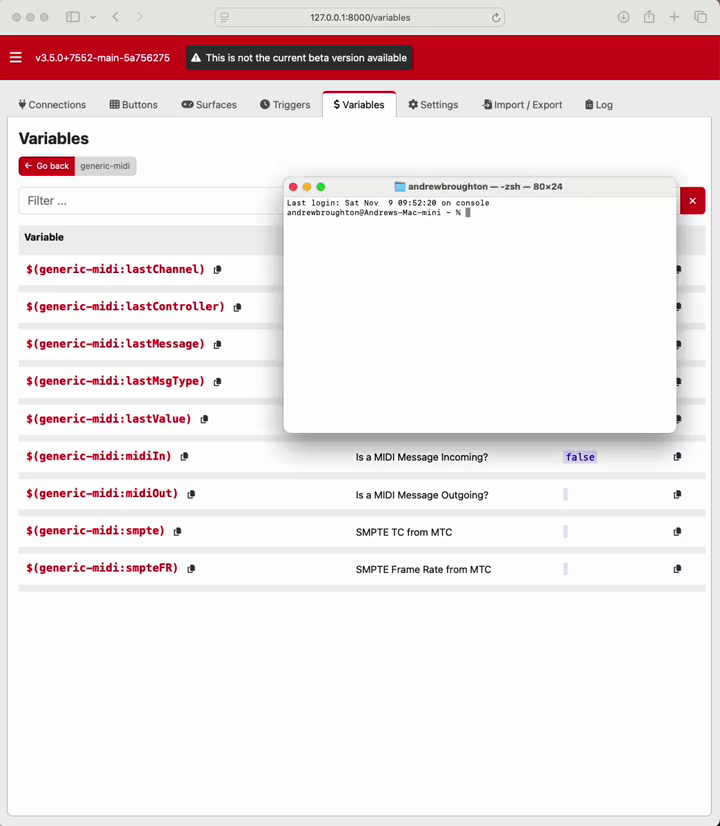
text(sendmidi --)
key(Return)
text(dev iac)
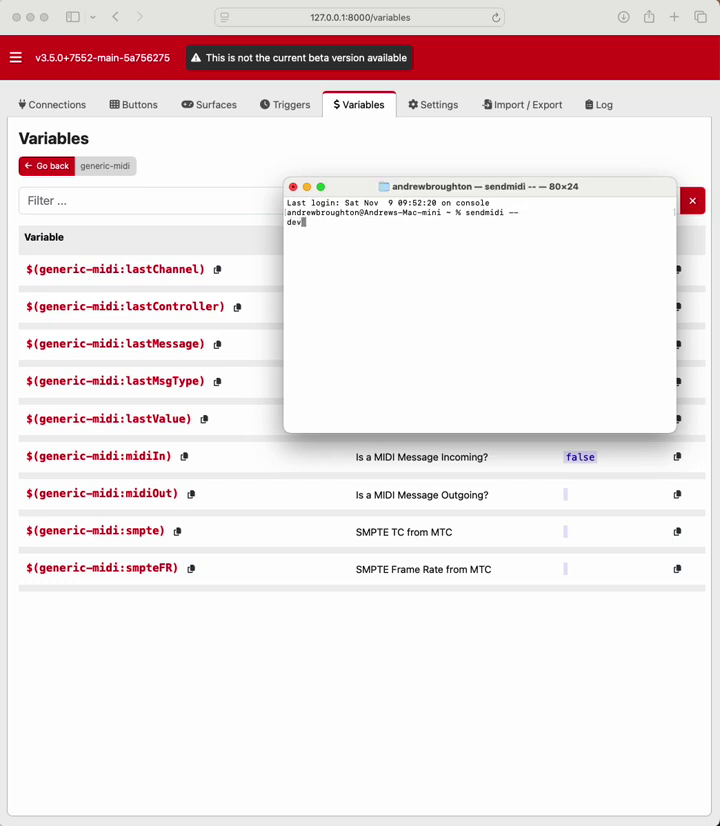
key(Return)
Place the Terminal window below the variable values and send the note-on messages "on 1 1" and "on 60 120"
drag(597, 202, 473, 628)
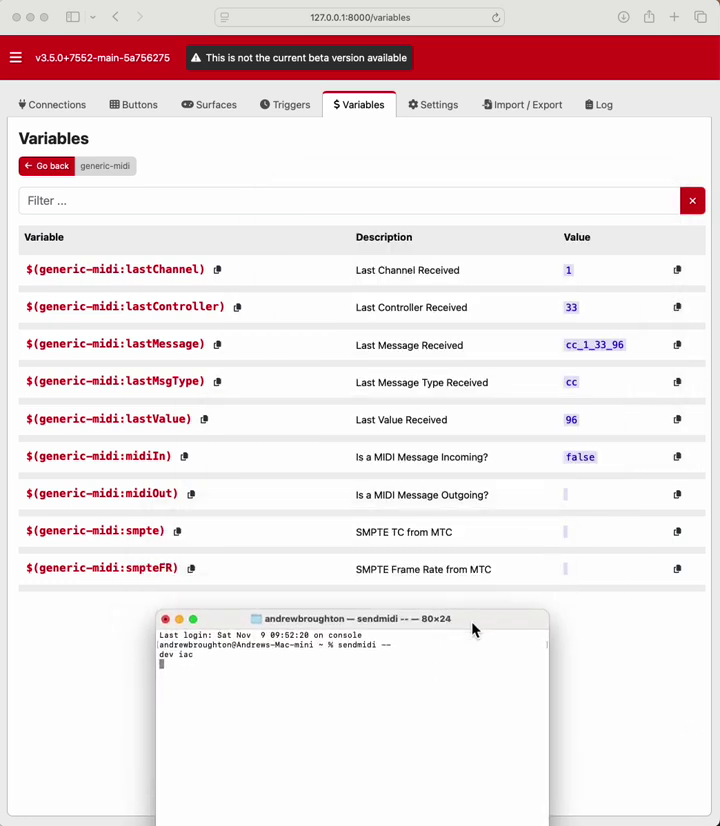
text(on 1 1)
key(Return)
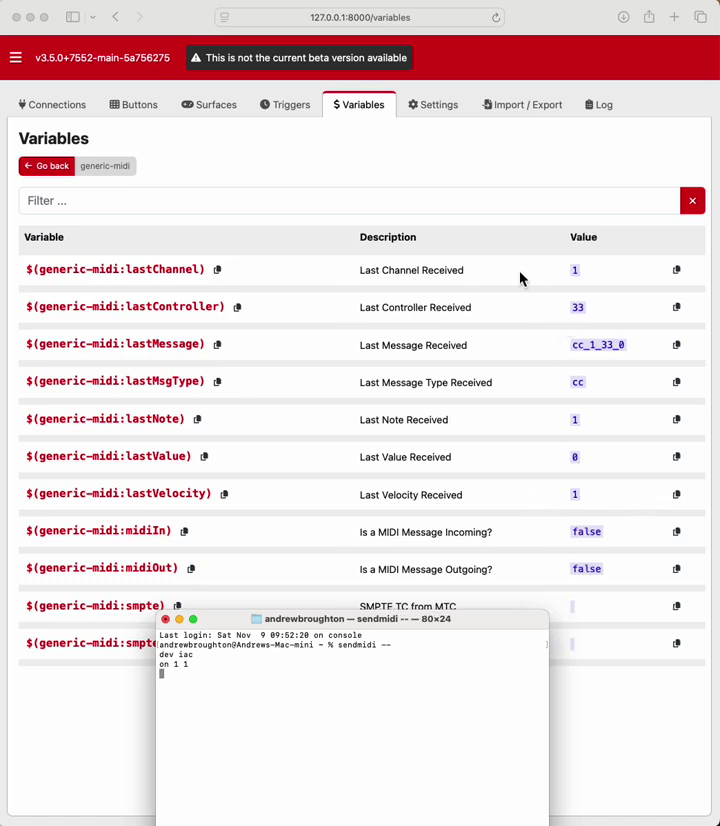
text(on 60 120)
key(Return)
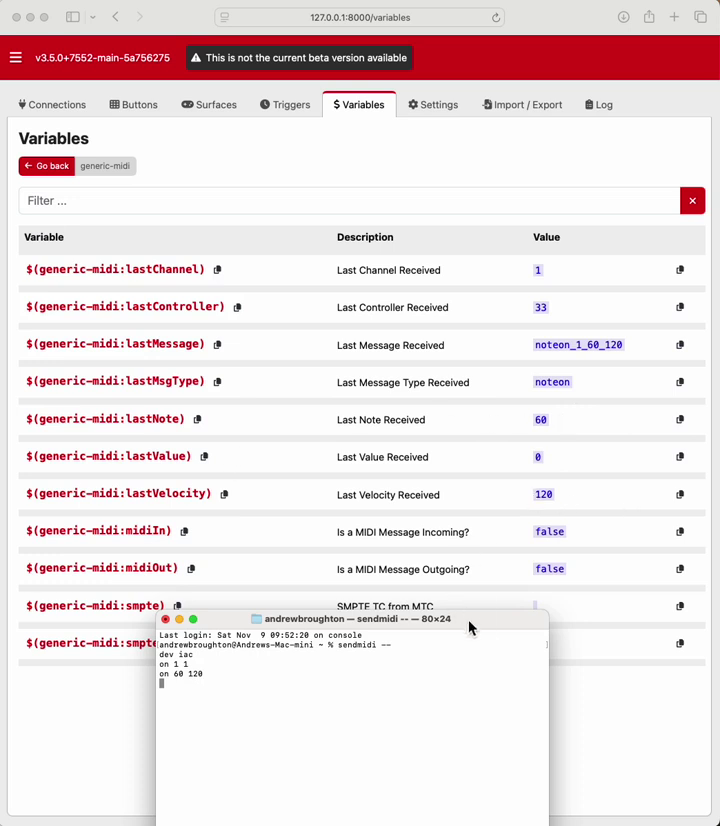
Move the Terminal window slightly lower and send the note-off message "off 60 120"
drag(470, 627, 462, 652)
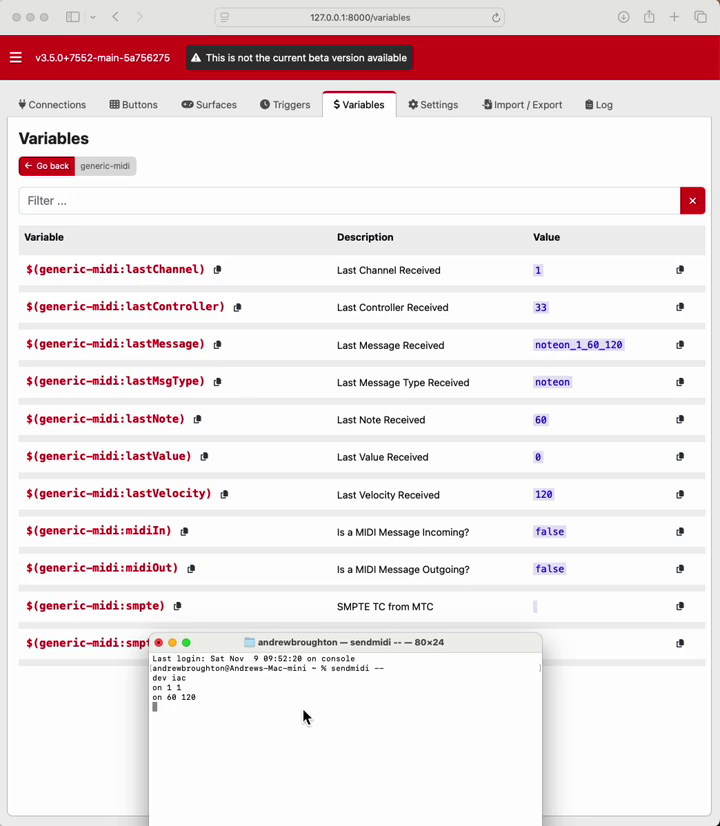
text(off 60 120)
key(Return)
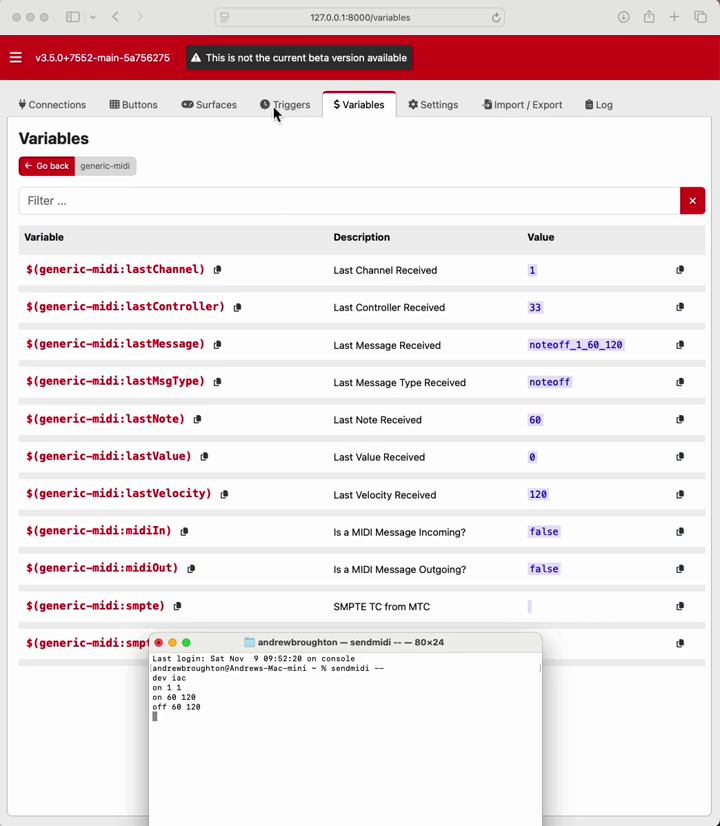
Examine the event, condition and actions of the MIDI Press Key trigger in Companion
click(300, 111)
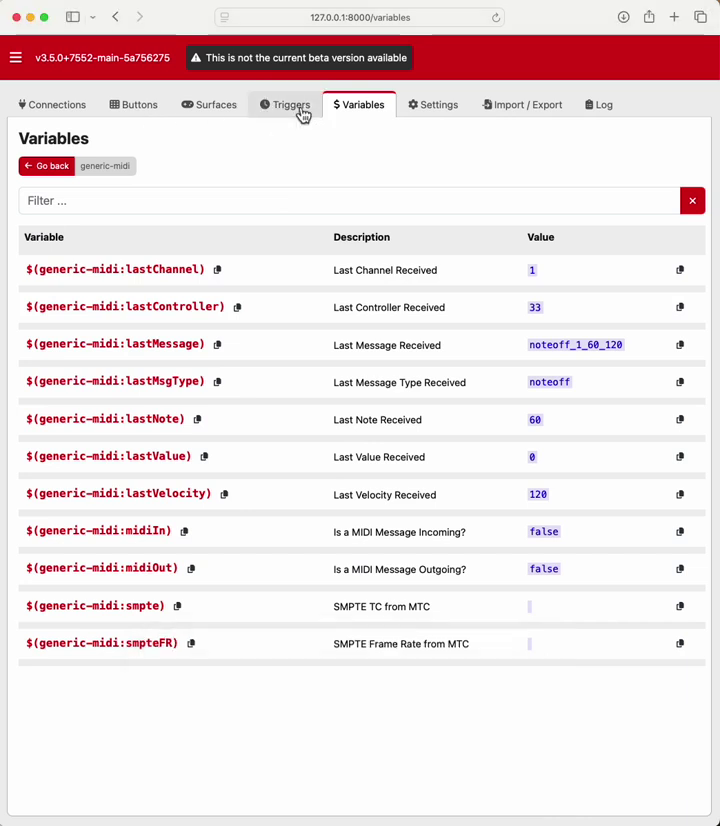
click(300, 111)
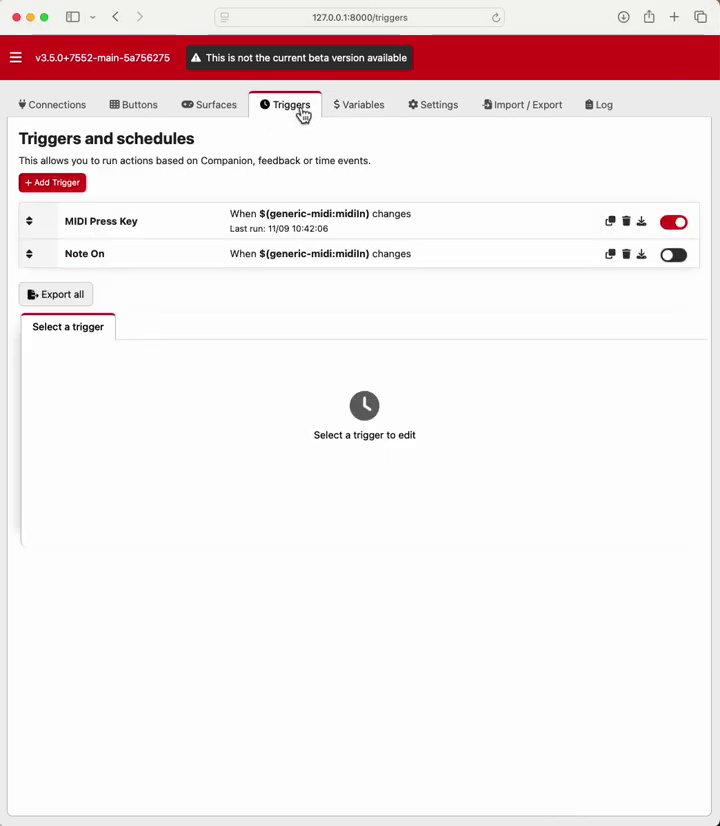
click(325, 222)
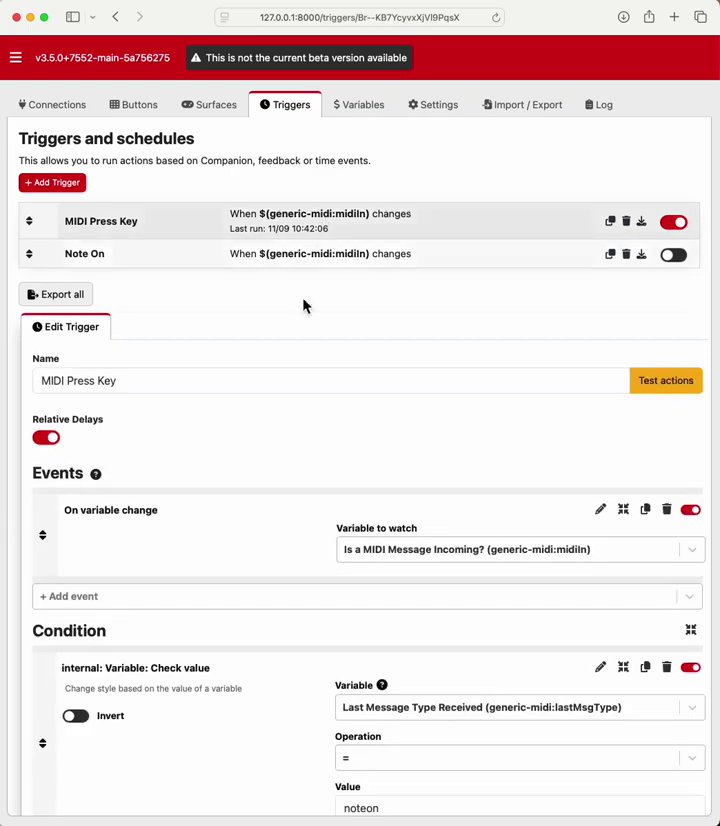
scroll(282, 496, down, 3)
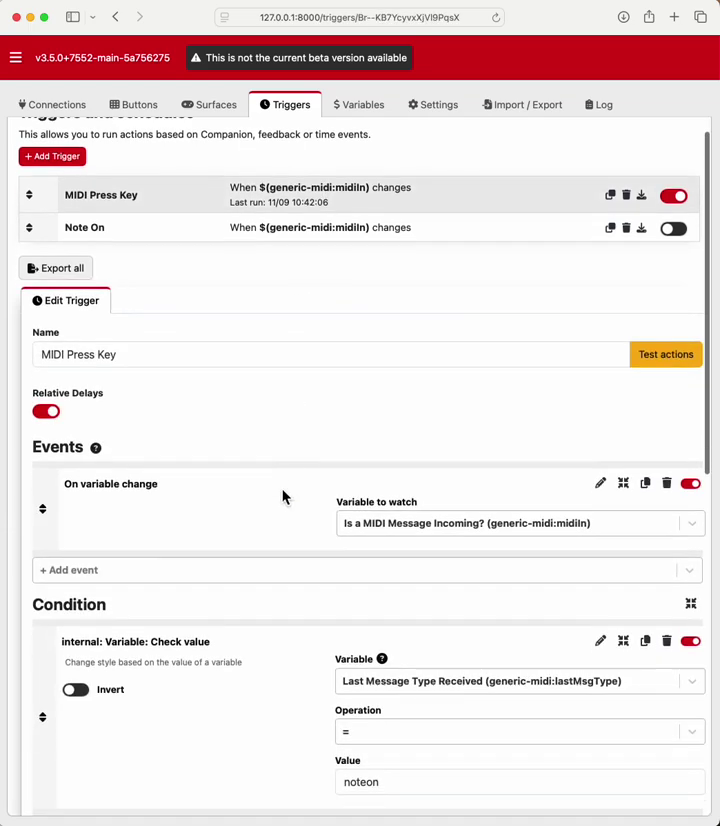
scroll(282, 496, down, 4)
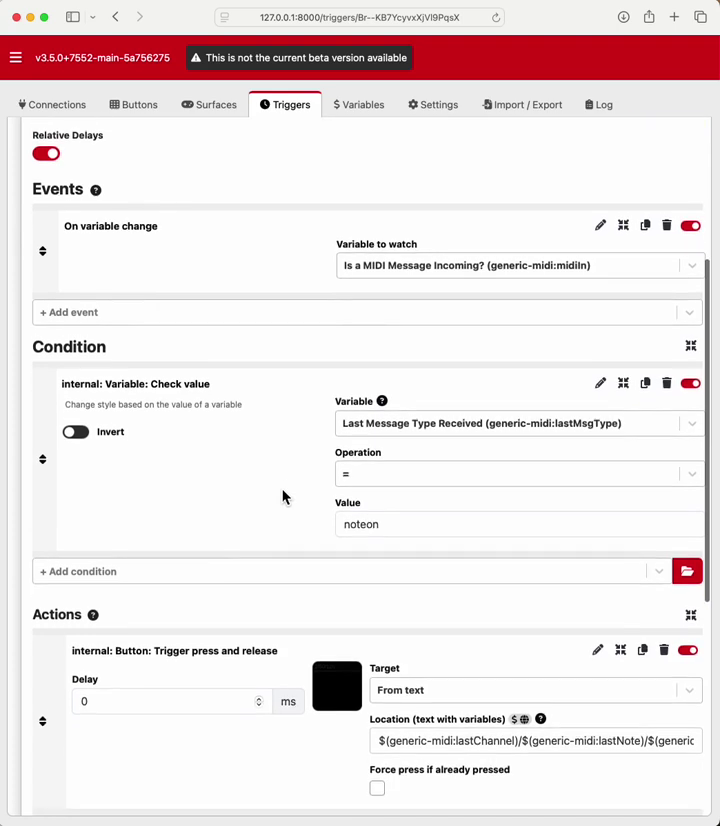
scroll(302, 448, down, 1)
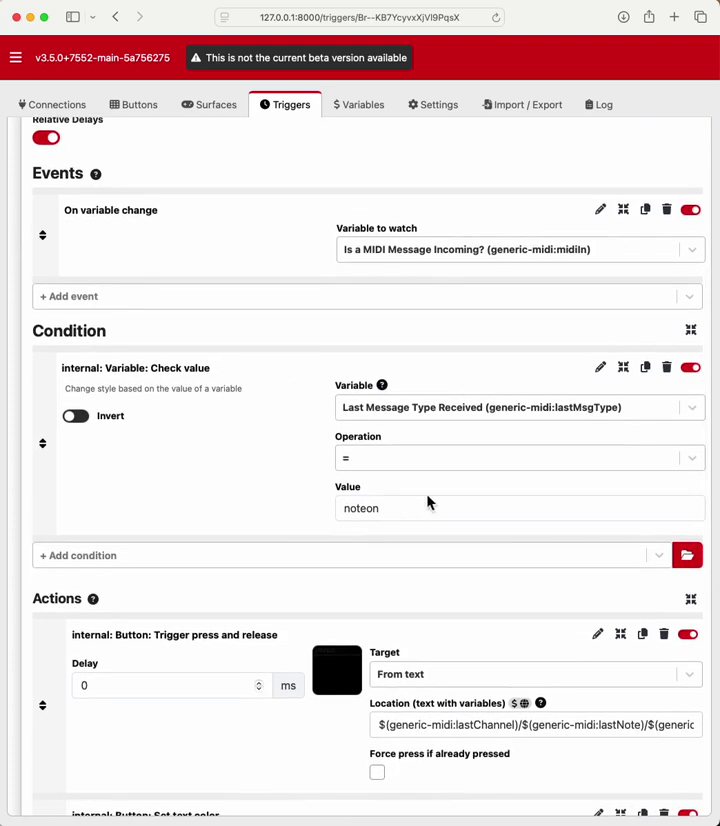
scroll(271, 527, down, 10)
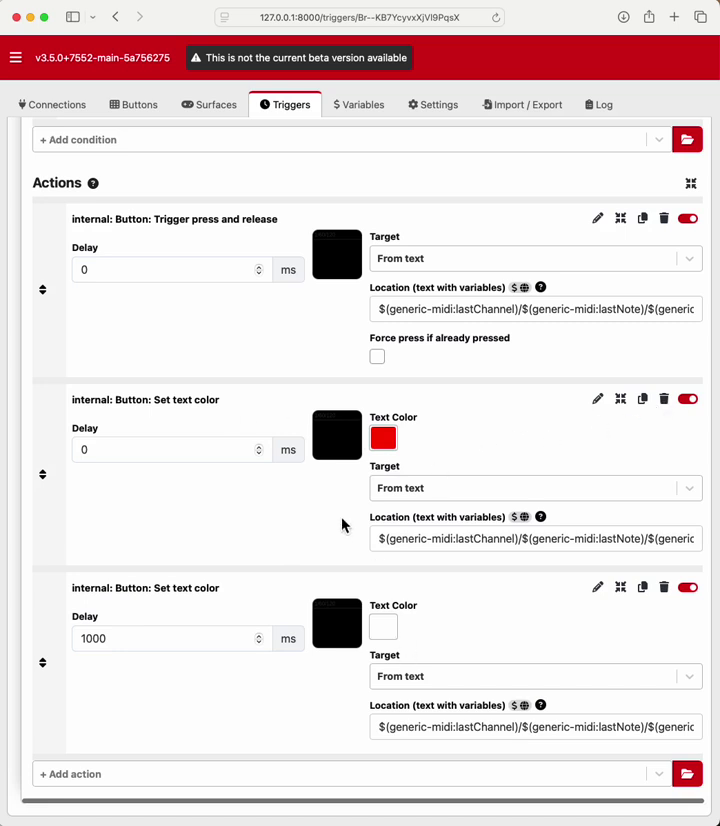
scroll(341, 525, up, 2)
With button page 1 on display, send "on 0 1", "on 0 2" and "on 1 1" from the sendmidi session in Terminal
click(150, 108)
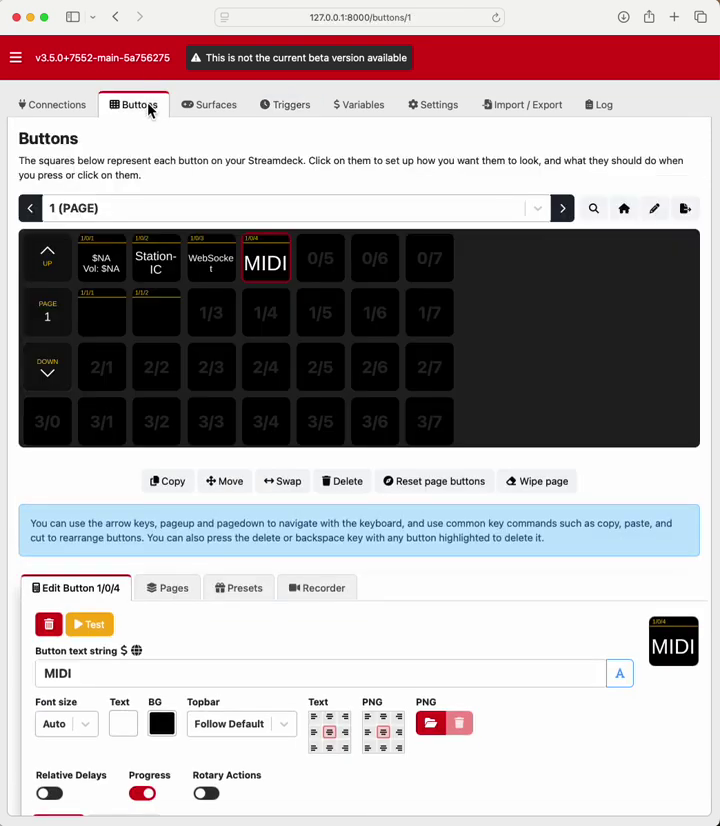
key(super+Tab)
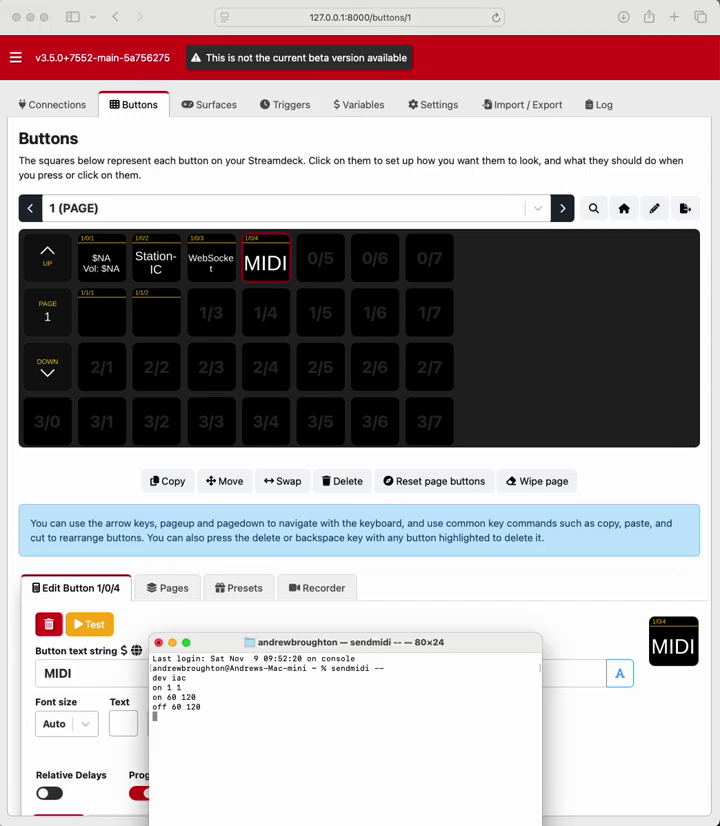
drag(432, 650, 456, 523)
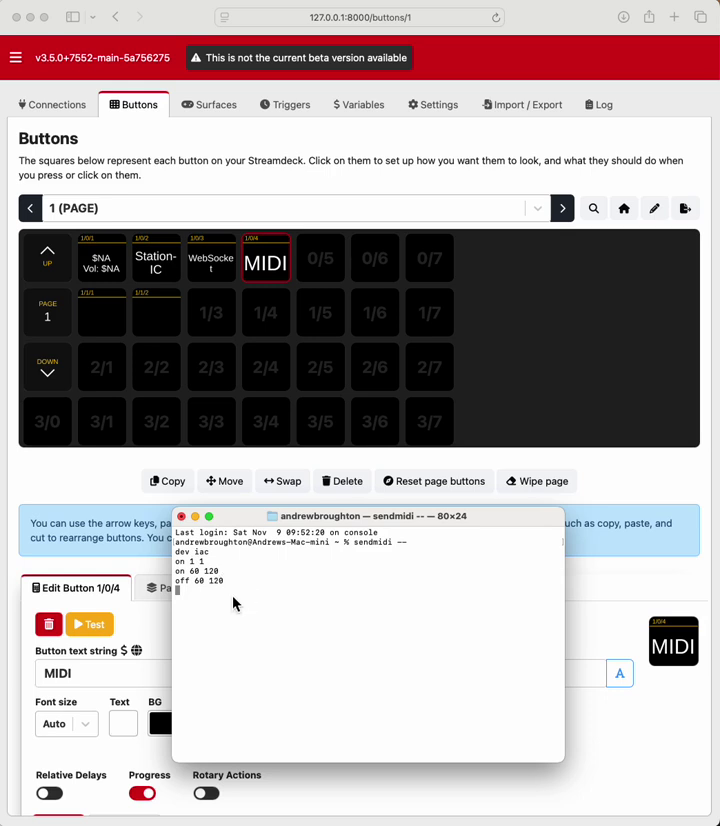
text(on 0 1)
key(Return)
text(on 0 2)
key(Return)
text(on 1 1)
key(Return)
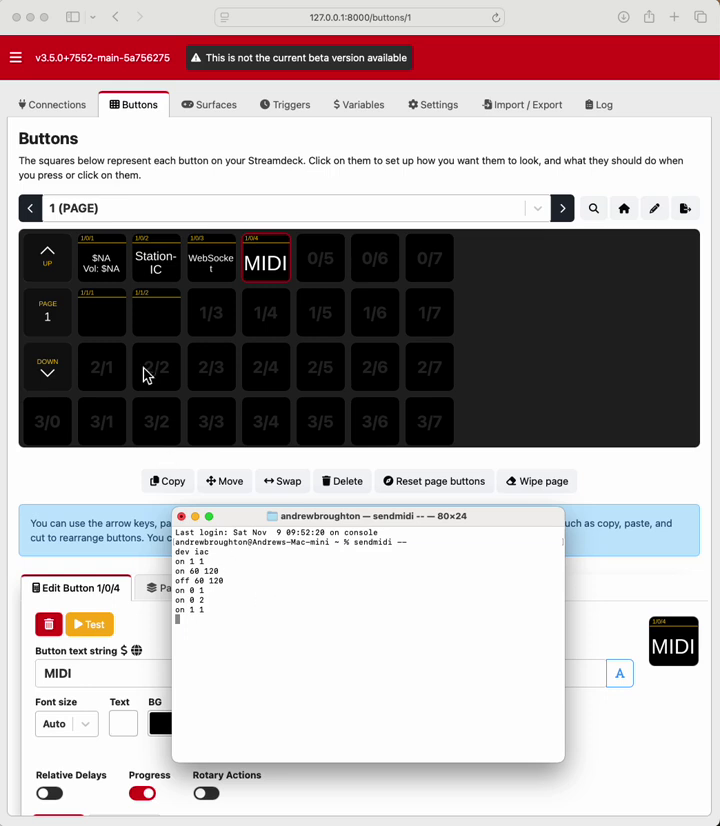
Set the text of button 1/1/1 on page 1 in Companion to "Long MIDI"
click(119, 330)
click(120, 331)
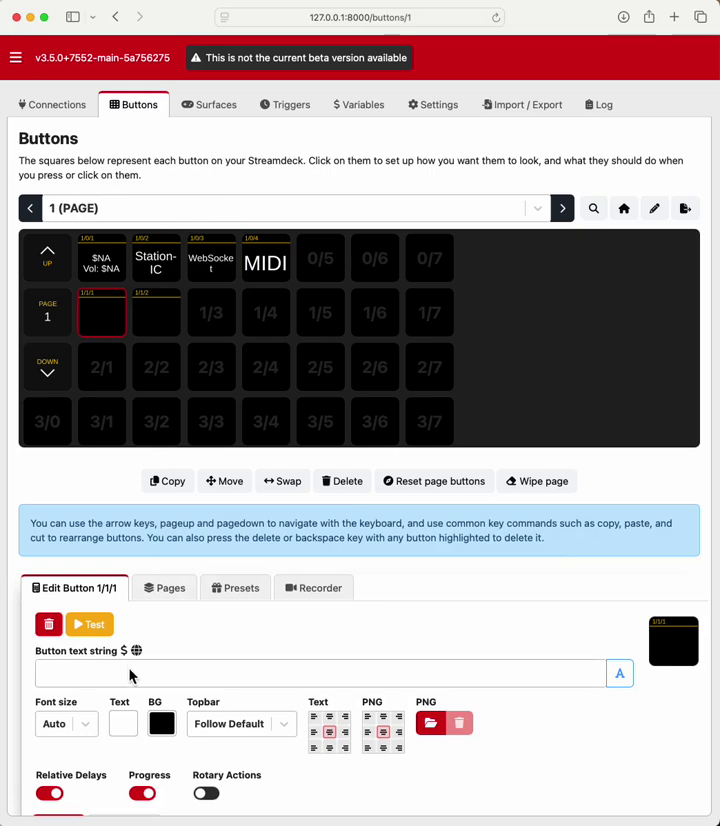
click(126, 674)
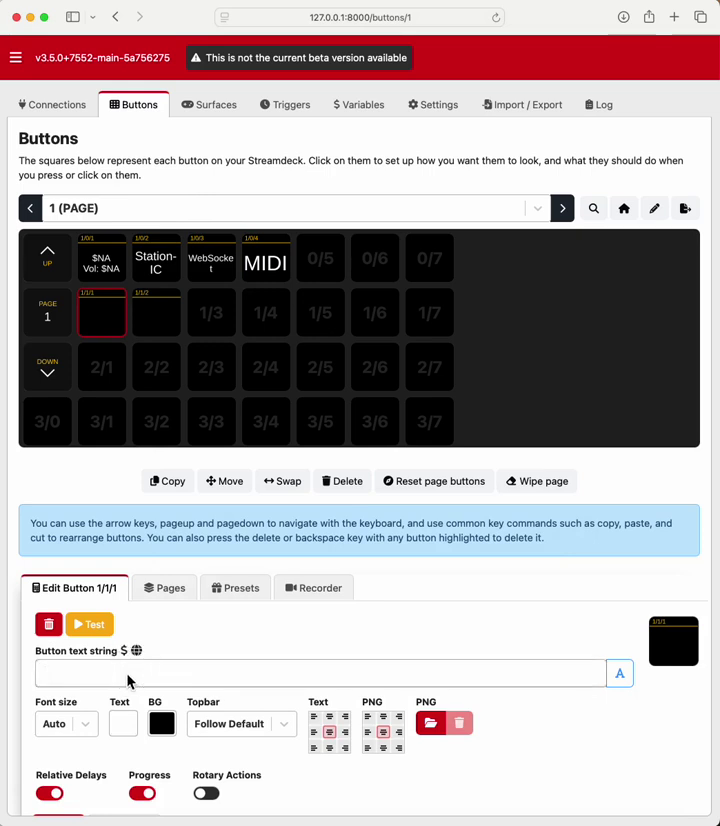
text(Long )
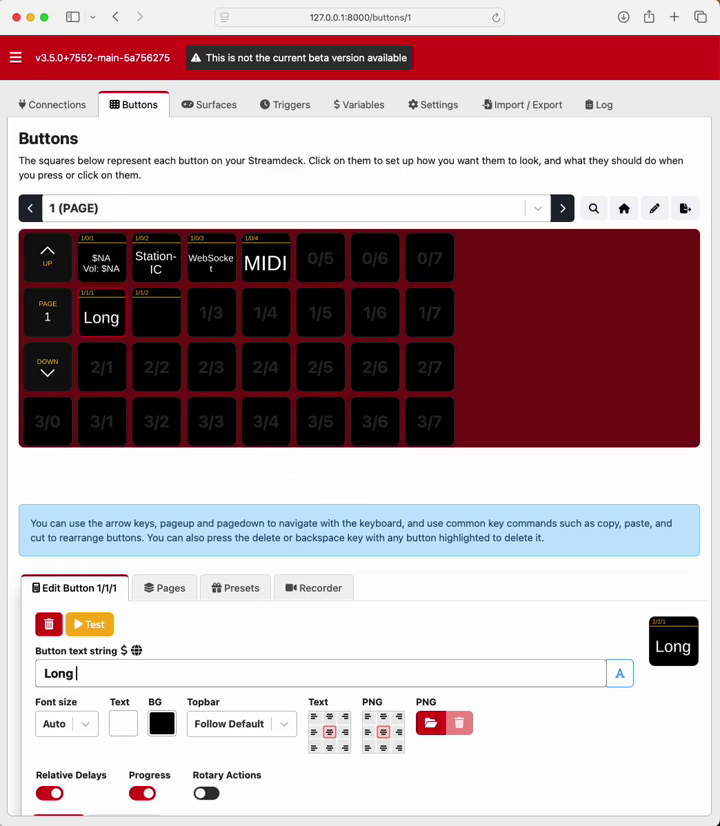
text(MIDI)
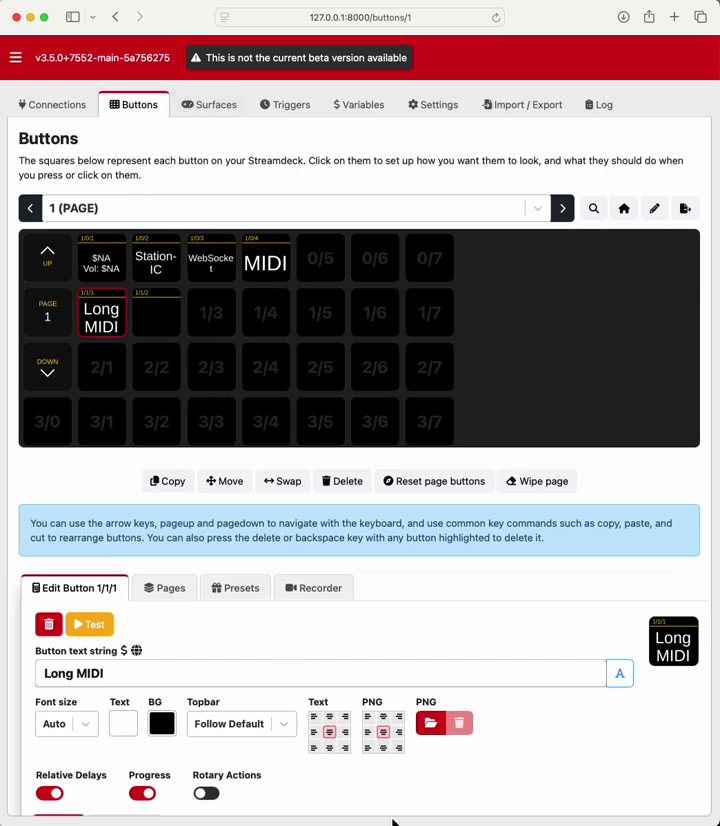
Switch back to the Terminal sendmidi session and send "on 1 1" to trigger the Long MIDI button
key(ctrl+Up)
click(352, 660)
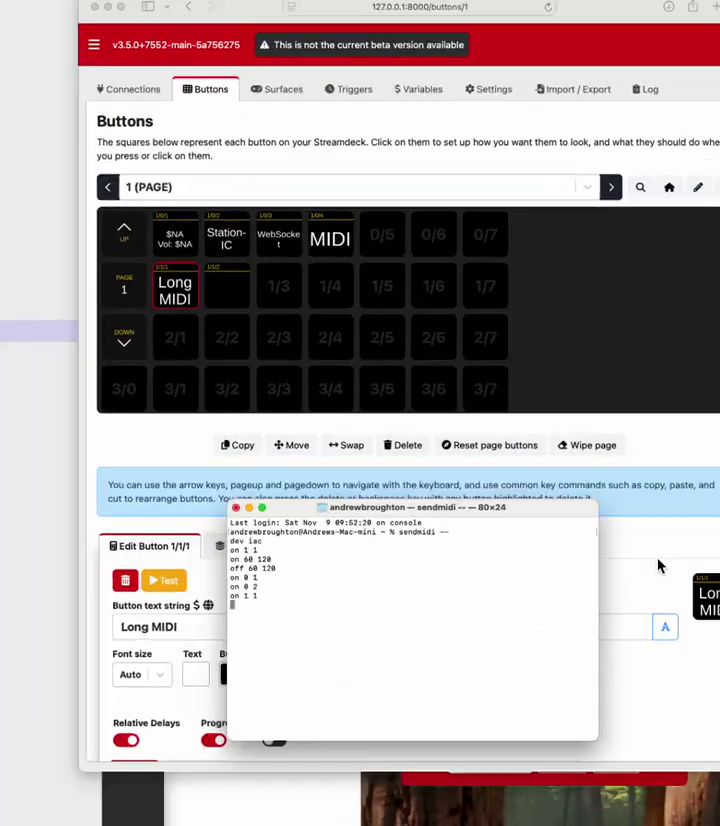
text(on 1 1)
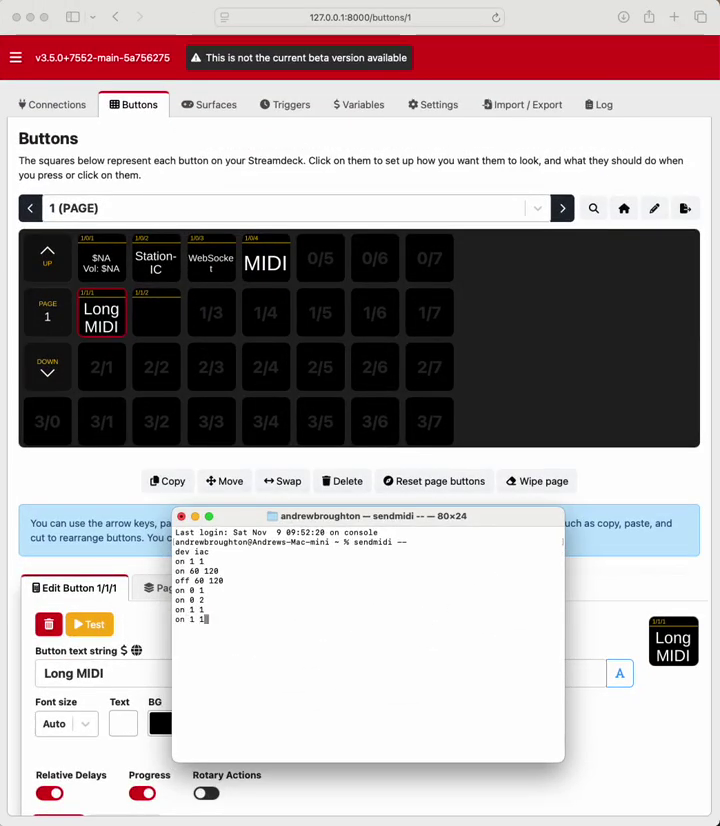
key(Return)
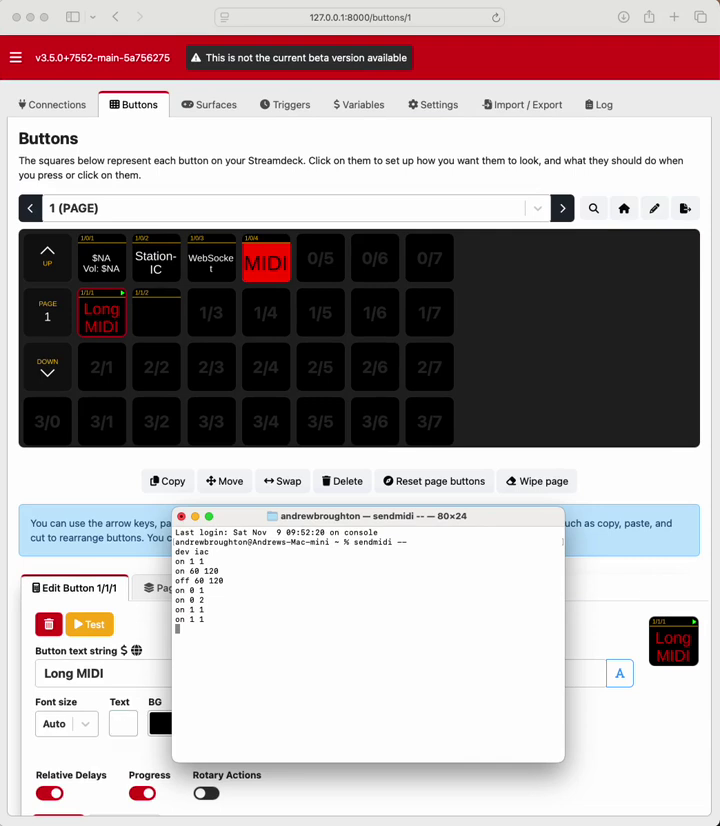